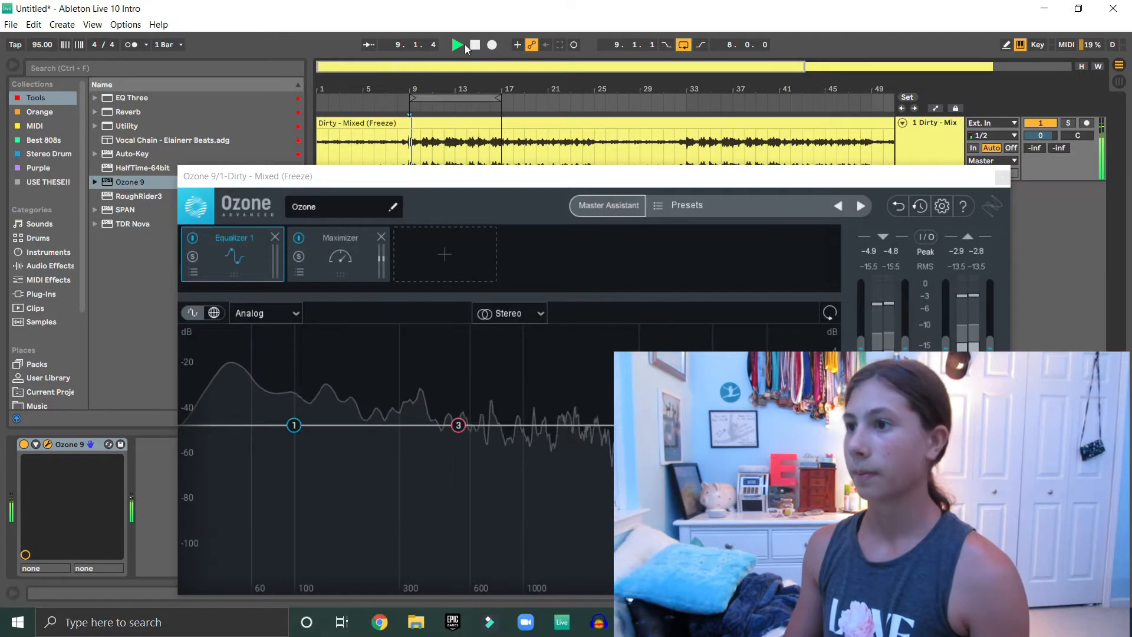
Start Ozone's Master Assistant with Modern modules, manual loudness at medium intensity and CD as the destination.
drag(496, 181, 488, 133)
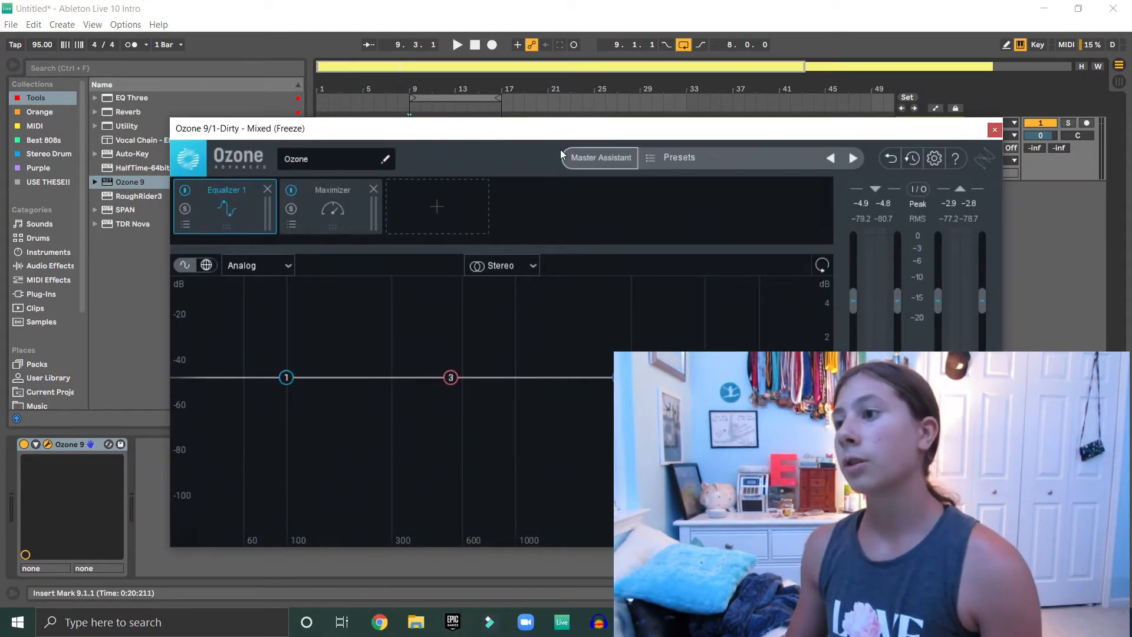
click(607, 162)
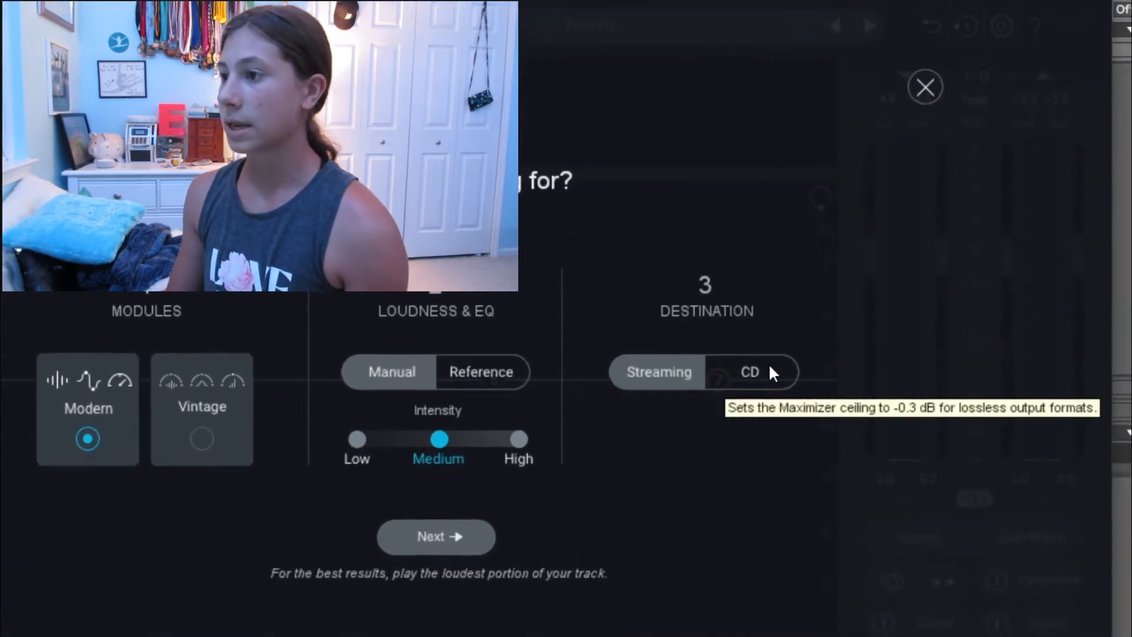
click(766, 370)
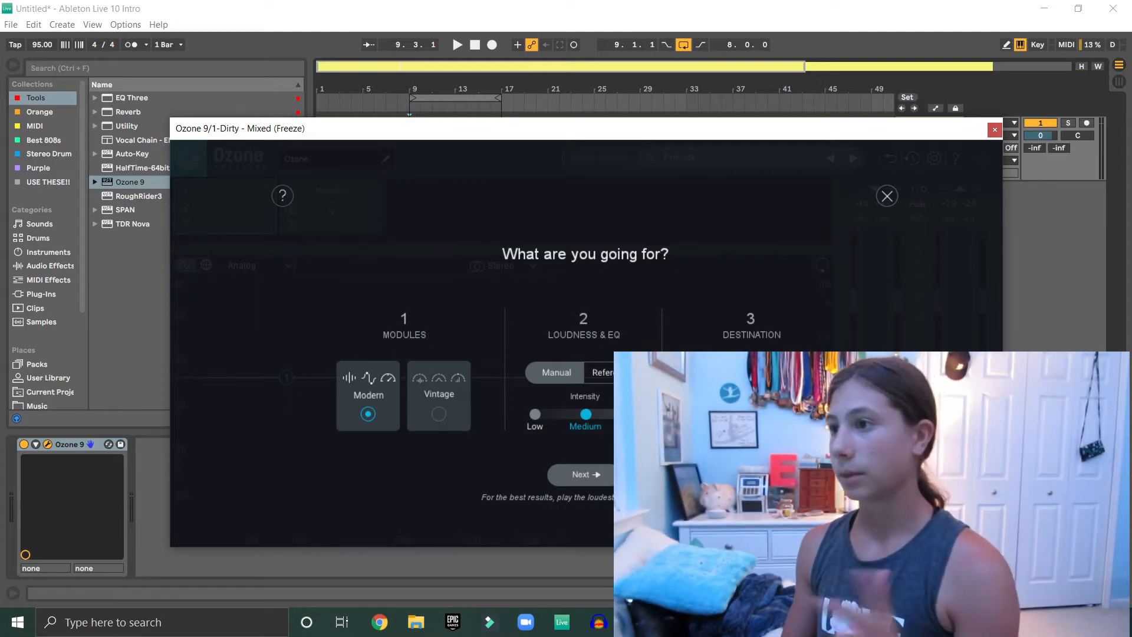
click(598, 470)
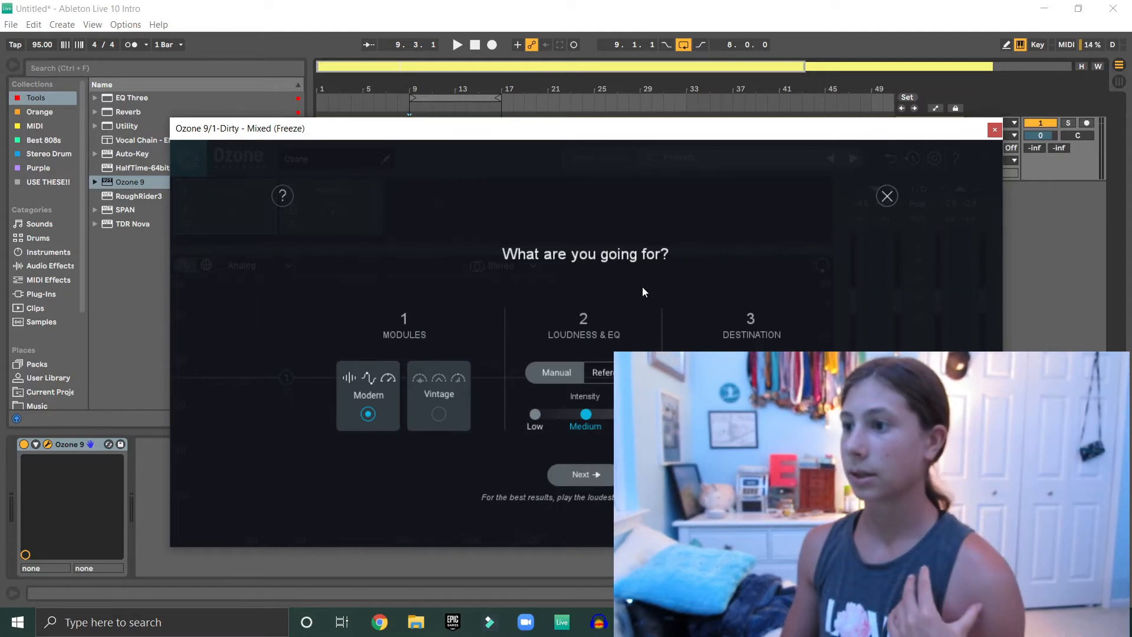
Play the looped section for the Master Assistant to analyze and accept its suggested mastering chain.
click(457, 45)
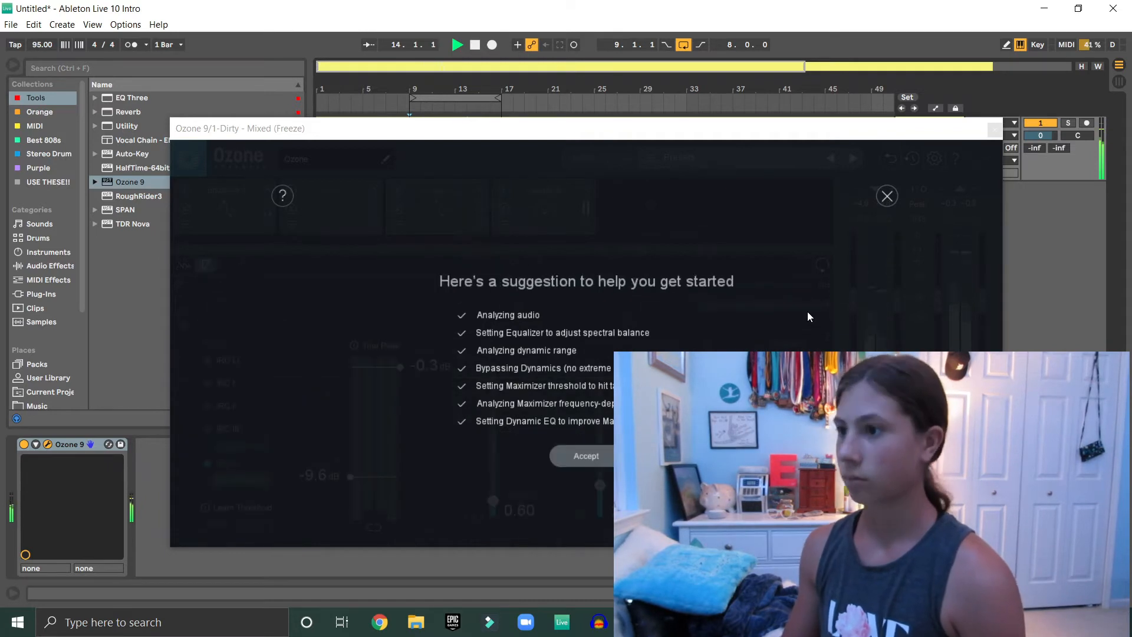
click(475, 44)
click(581, 456)
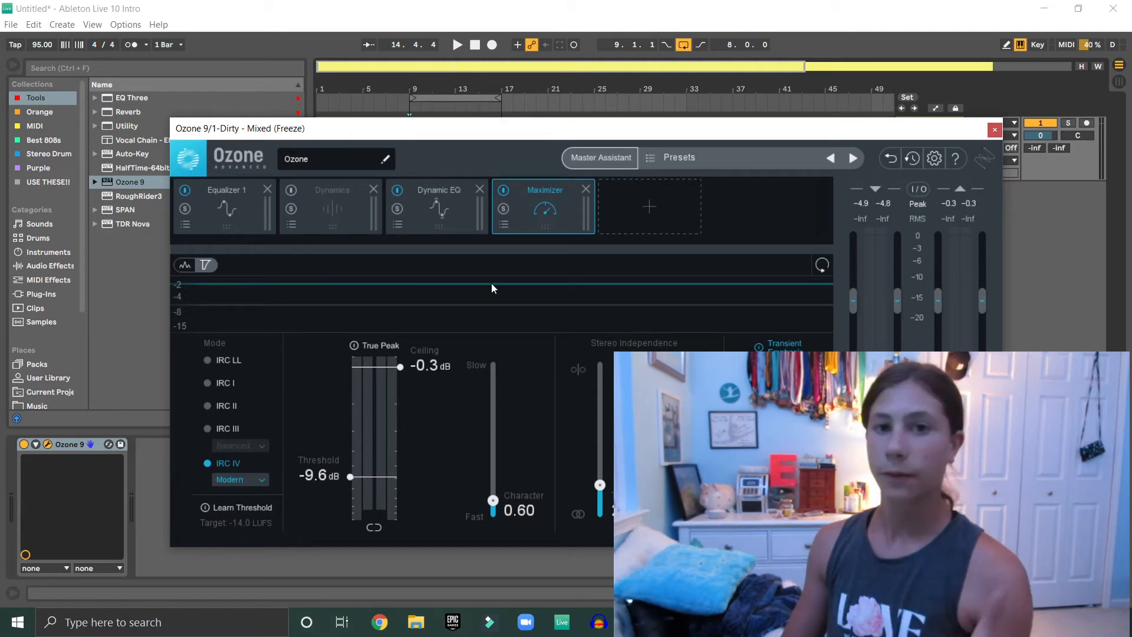
Review the settings of the Equalizer 1, Dynamics, Dynamic EQ and Maximizer modules one after another.
click(260, 220)
click(321, 200)
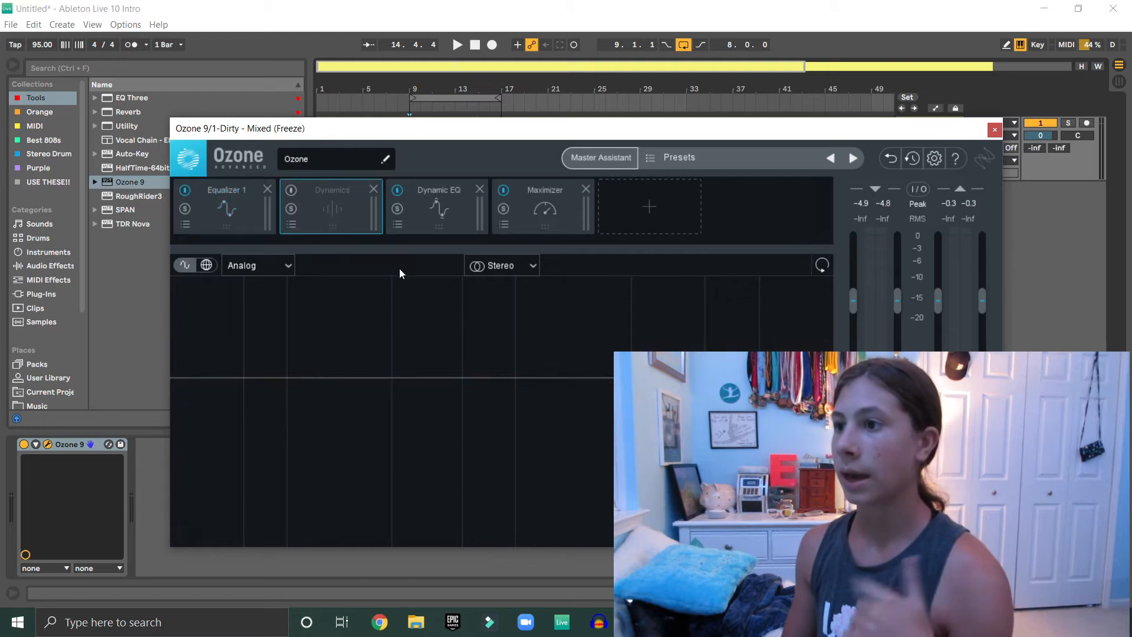
click(444, 212)
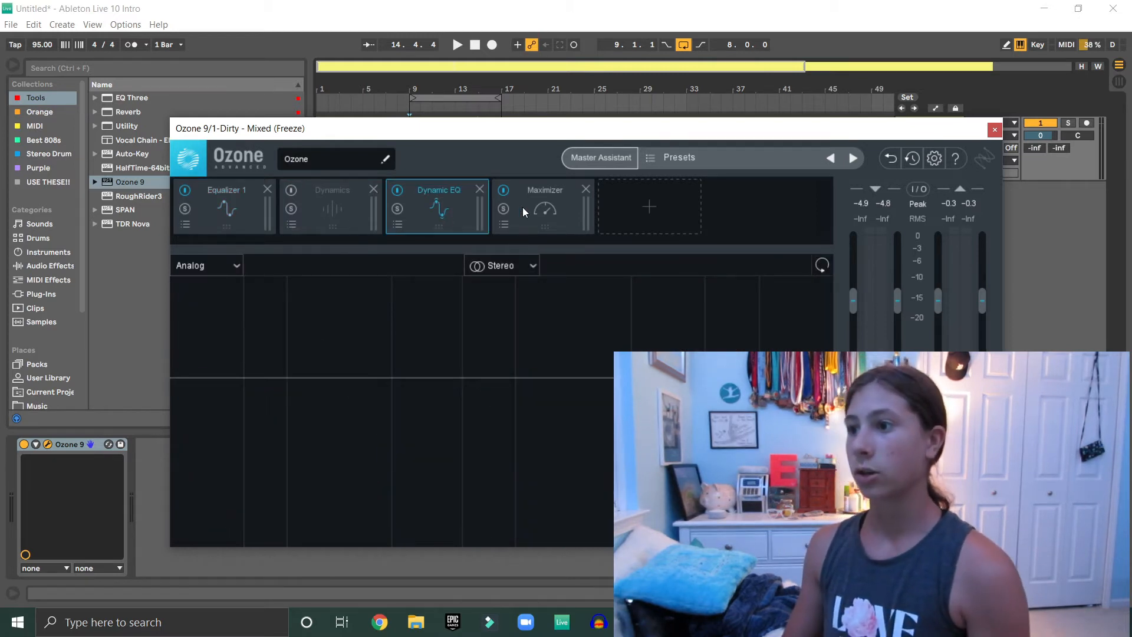
click(589, 231)
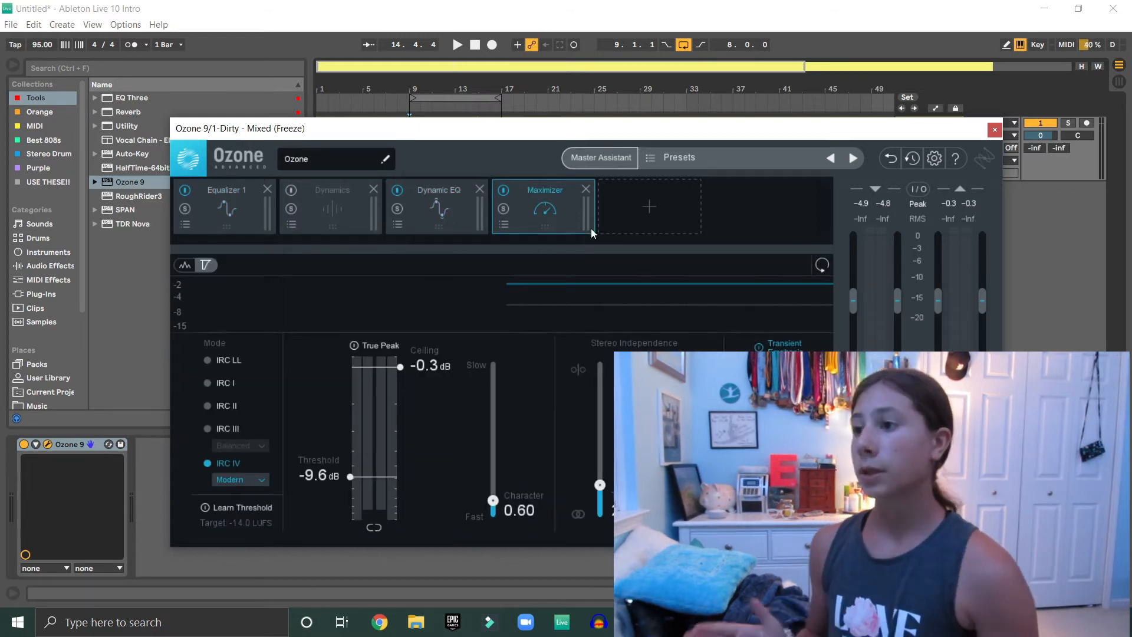
Add an Imager module to the Ozone chain and place it before the Maximizer.
click(649, 202)
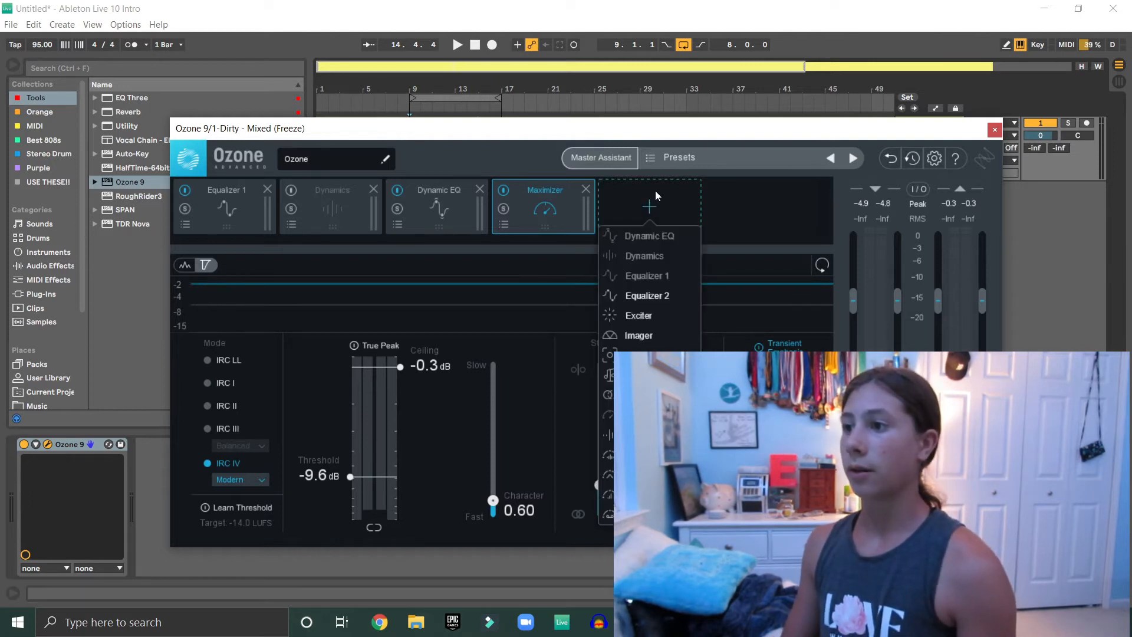
click(644, 335)
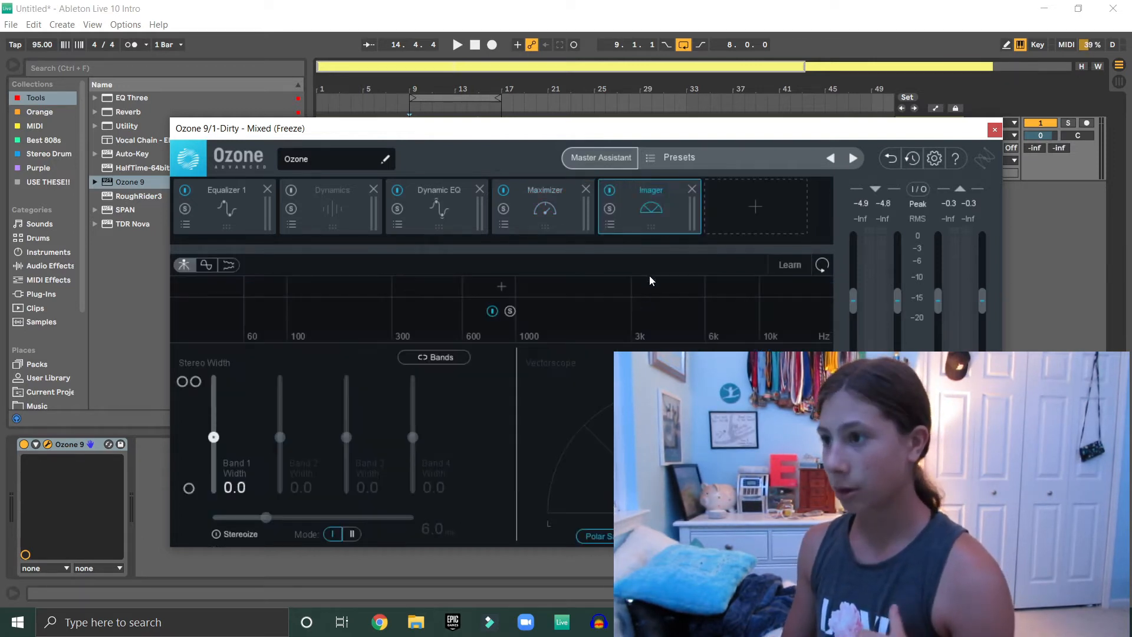
drag(530, 221, 527, 220)
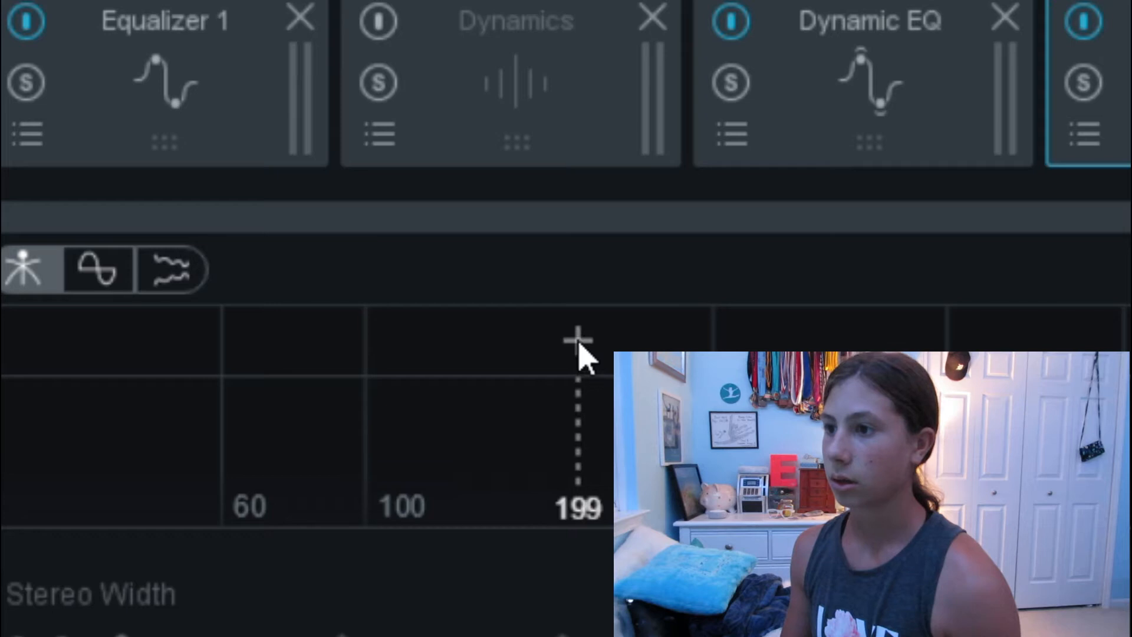
Split the Imager at about 199 Hz and 4.9 kHz, with Band 1 width at -100 and Band 4 width at 31.6.
click(578, 343)
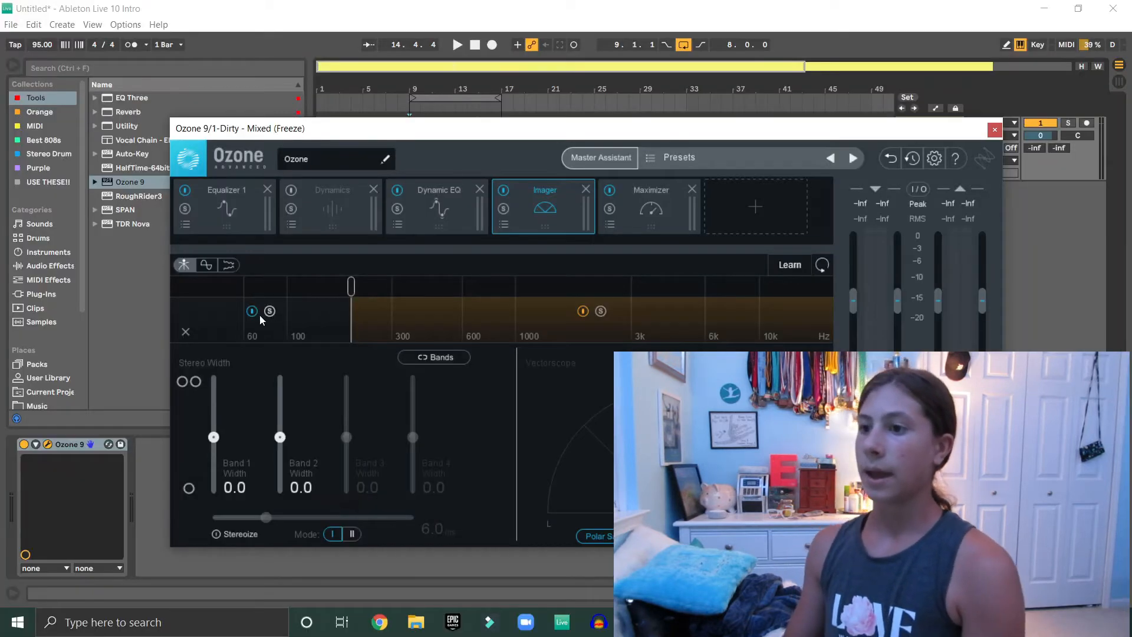
drag(214, 438, 217, 604)
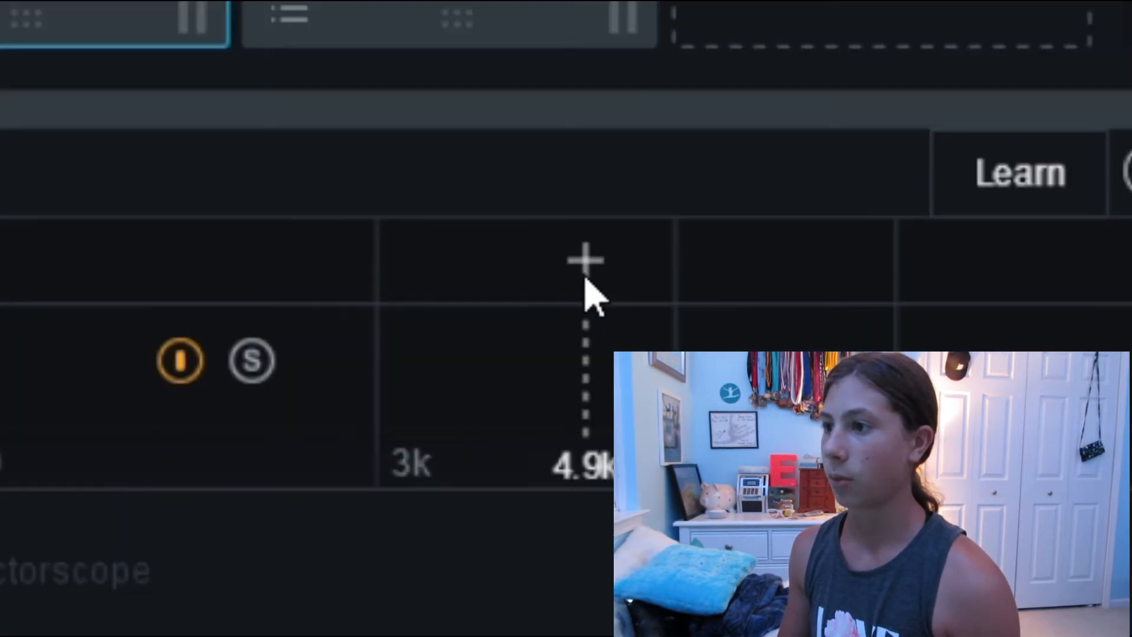
click(682, 292)
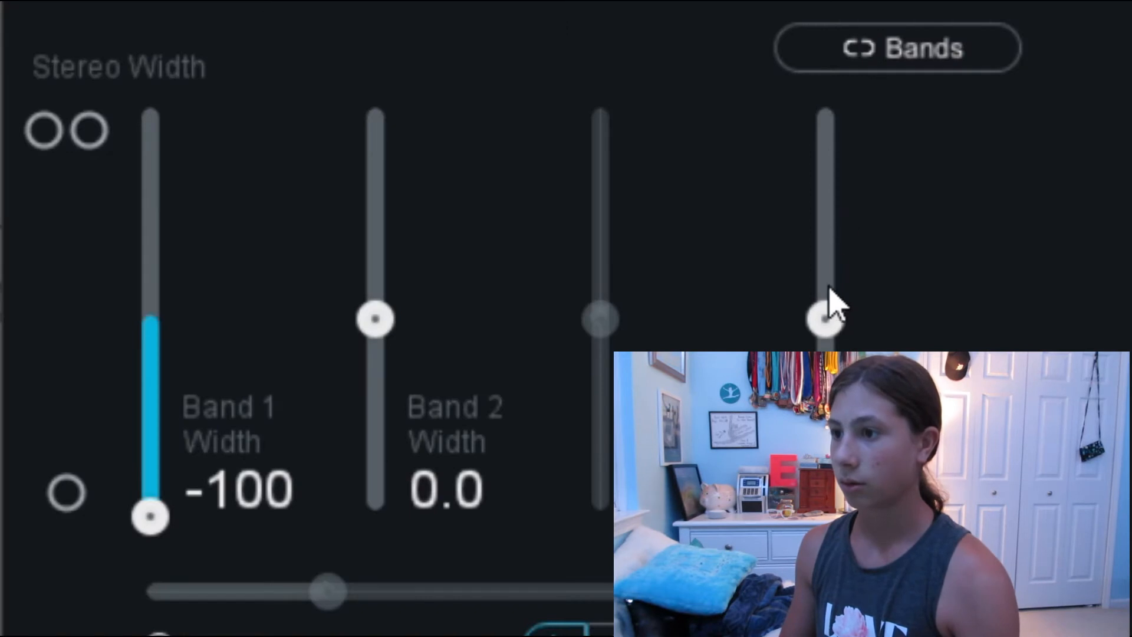
drag(824, 318, 818, 260)
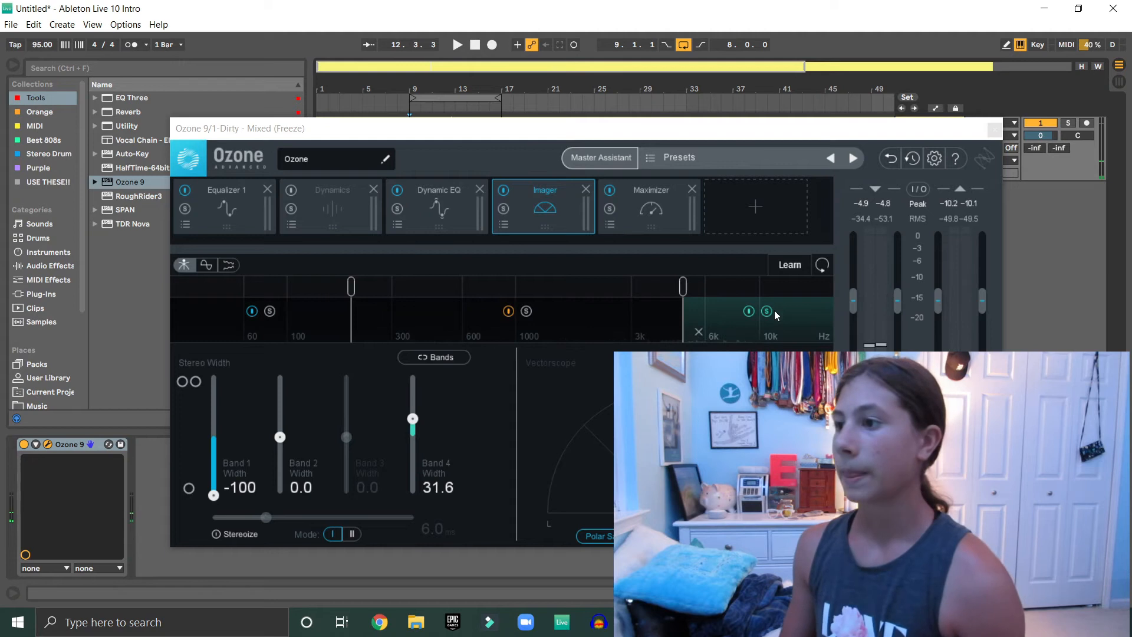
Solo the Imager's middle band, set Band 2 width to 11.4 and enable Stereoize.
click(529, 310)
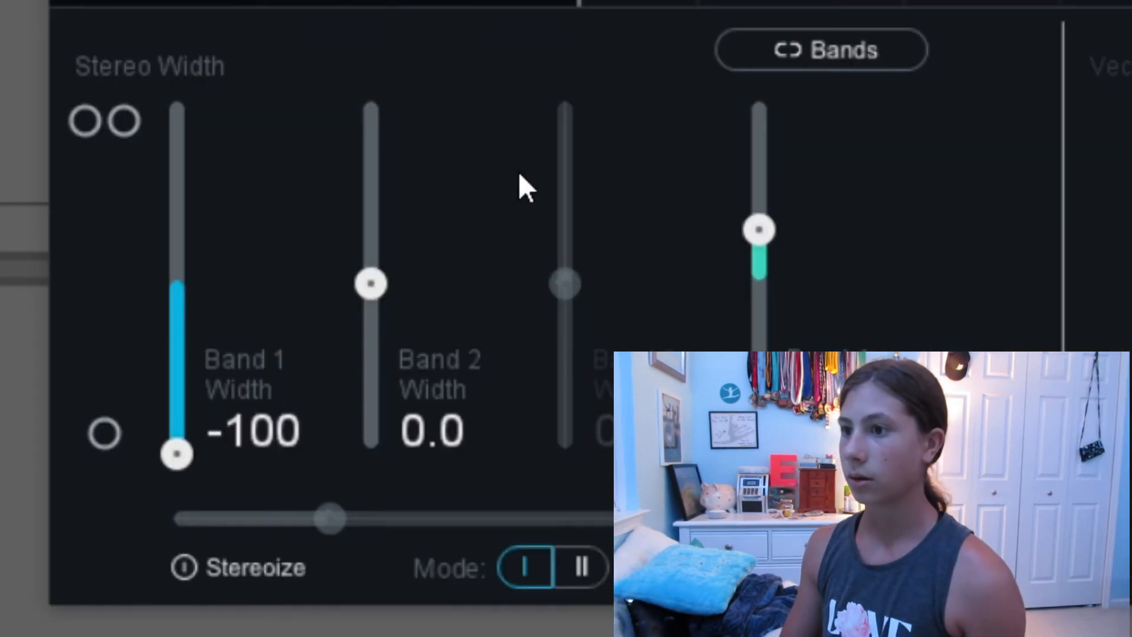
drag(370, 283, 355, 263)
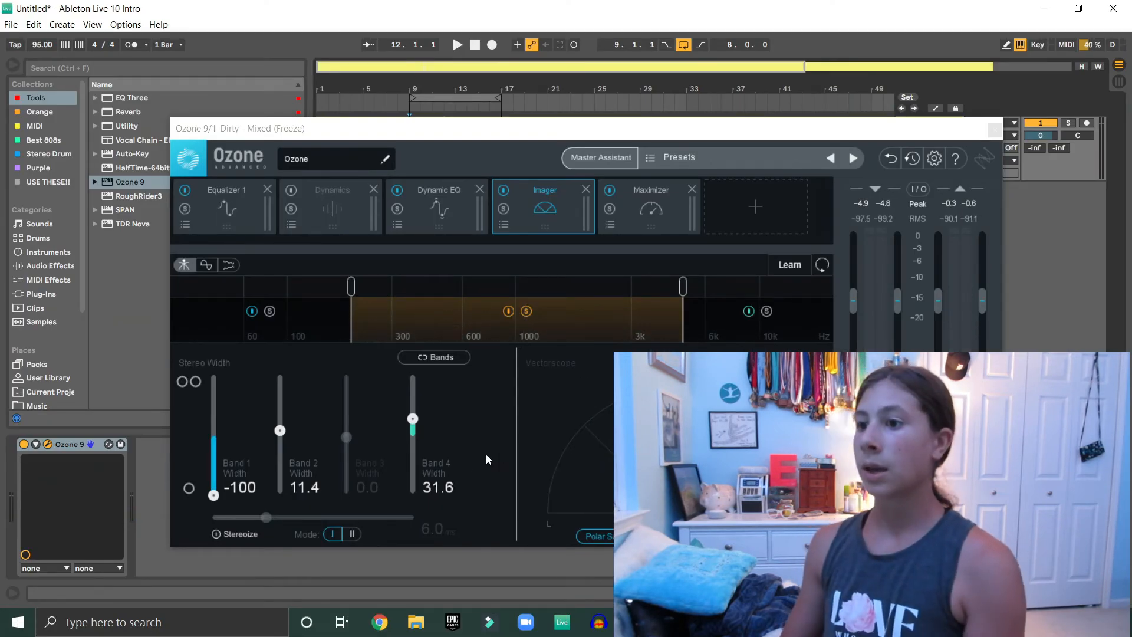
click(217, 535)
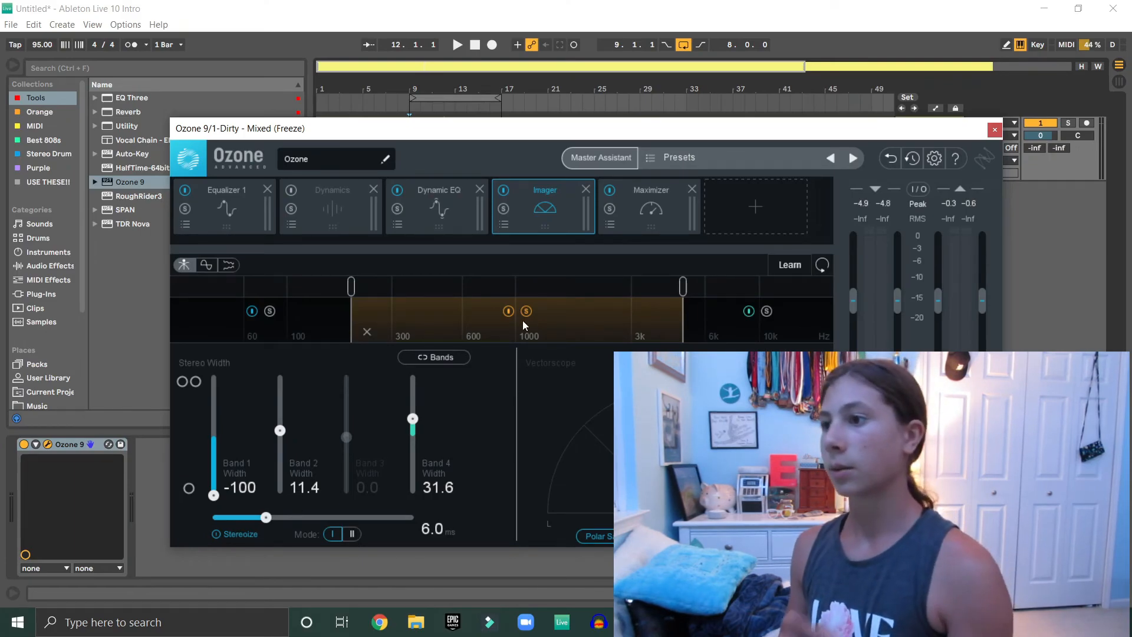
In the Maximizer, enable True Peak with a -0.1 dB ceiling and set the threshold to -10.7 dB.
click(652, 207)
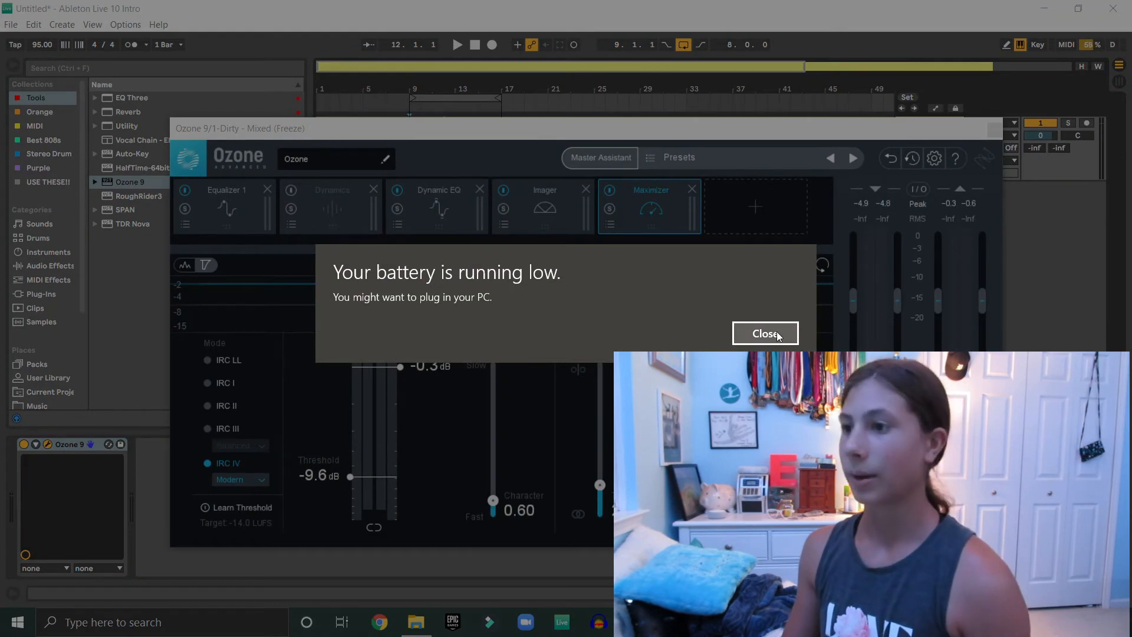
click(766, 333)
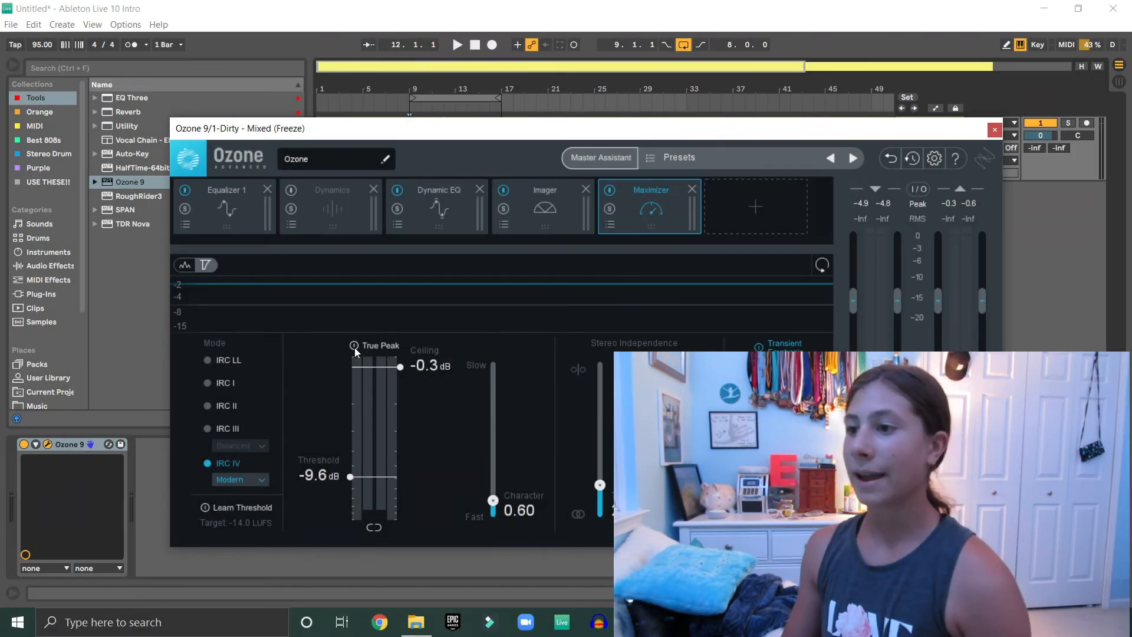
click(354, 345)
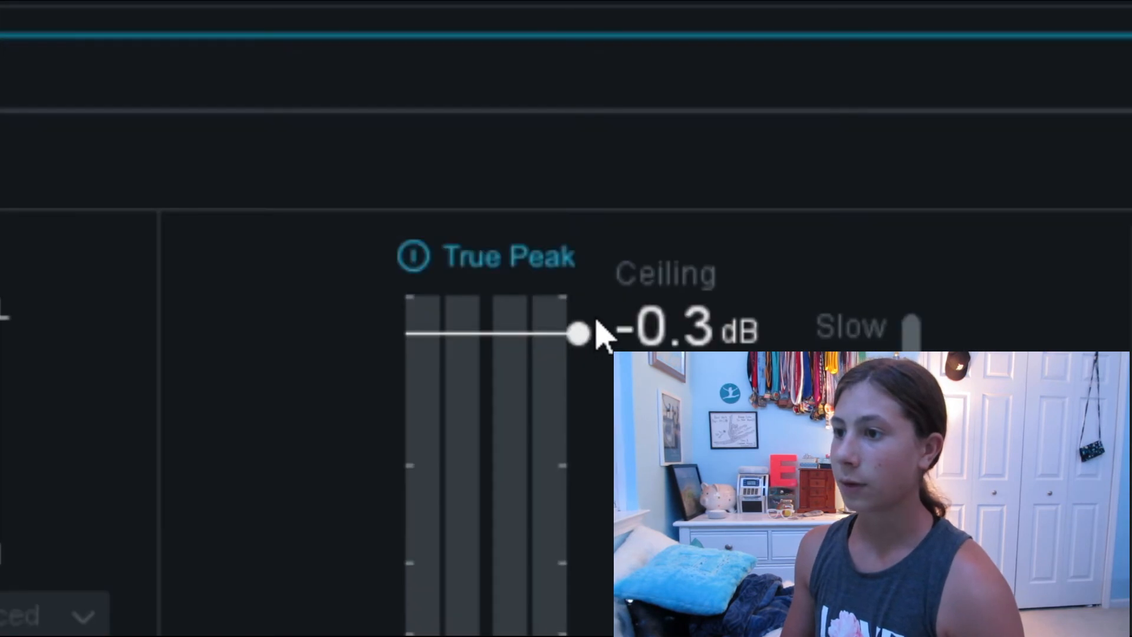
drag(595, 320, 592, 306)
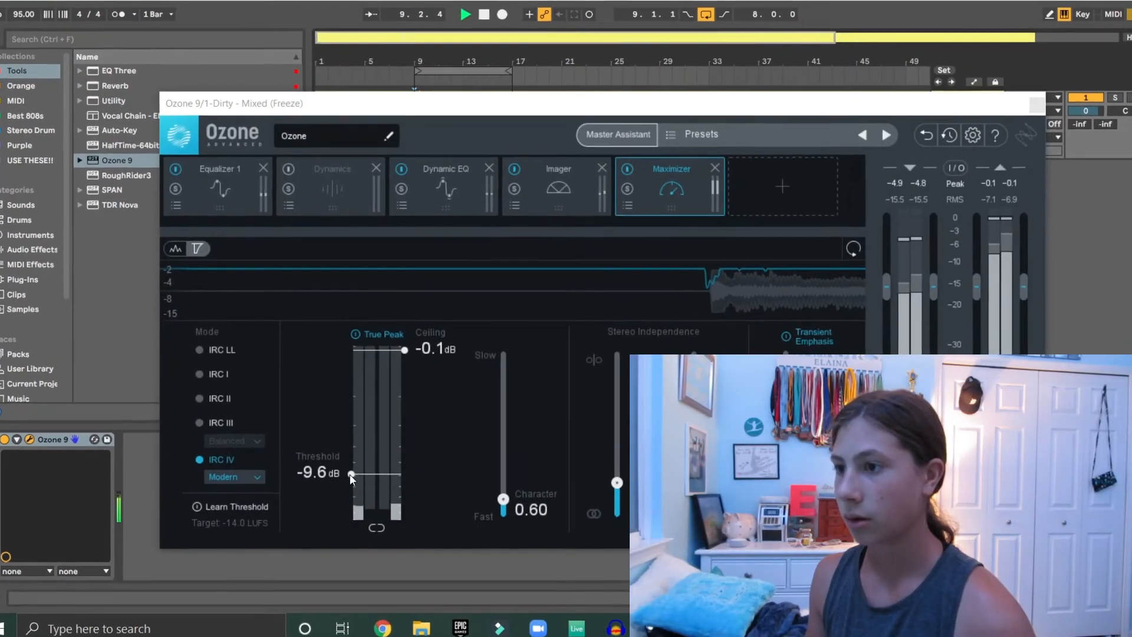
mouse_move(354, 473)
mouse_down()
mouse_move(349, 483)
mouse_move(359, 457)
mouse_up()
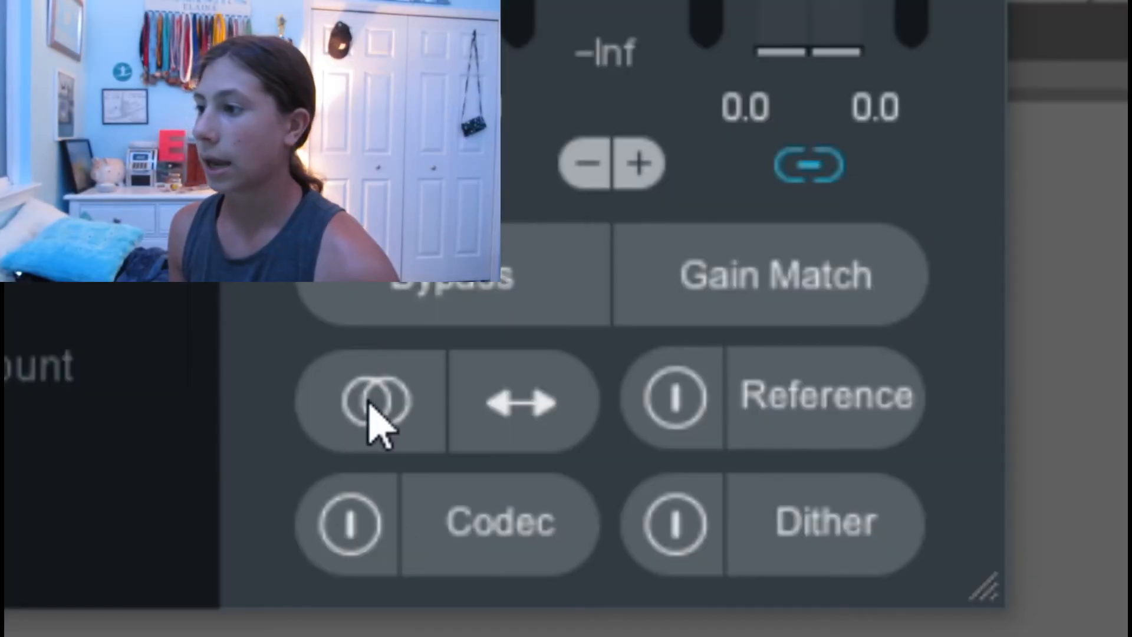
Compare the master in mono and stereo during playback, and close the Ozone window.
click(377, 406)
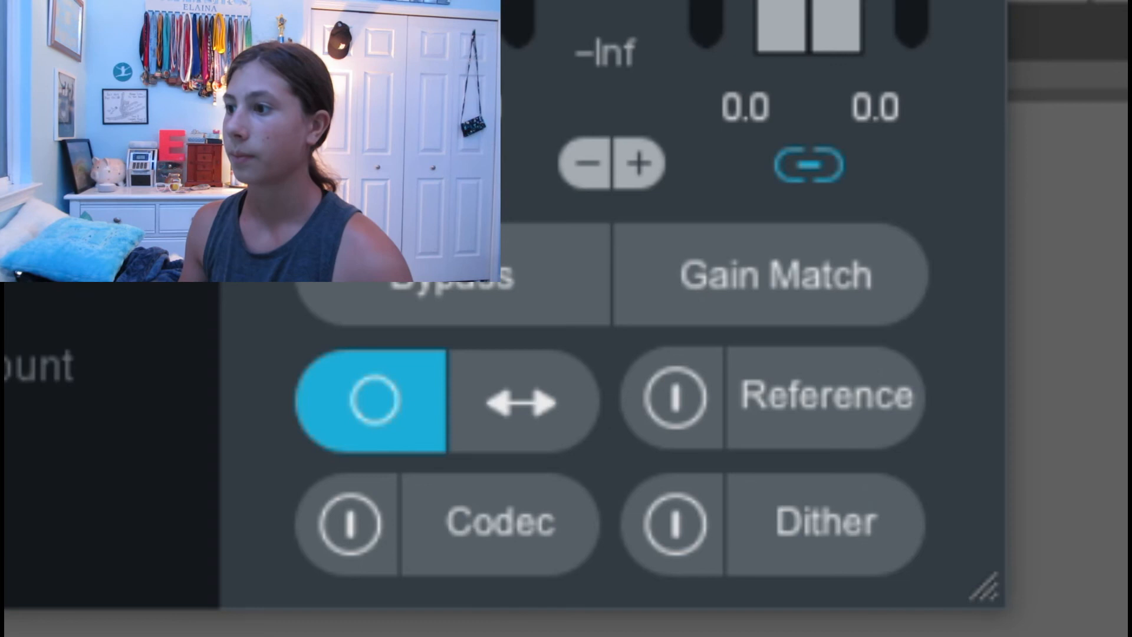
click(399, 413)
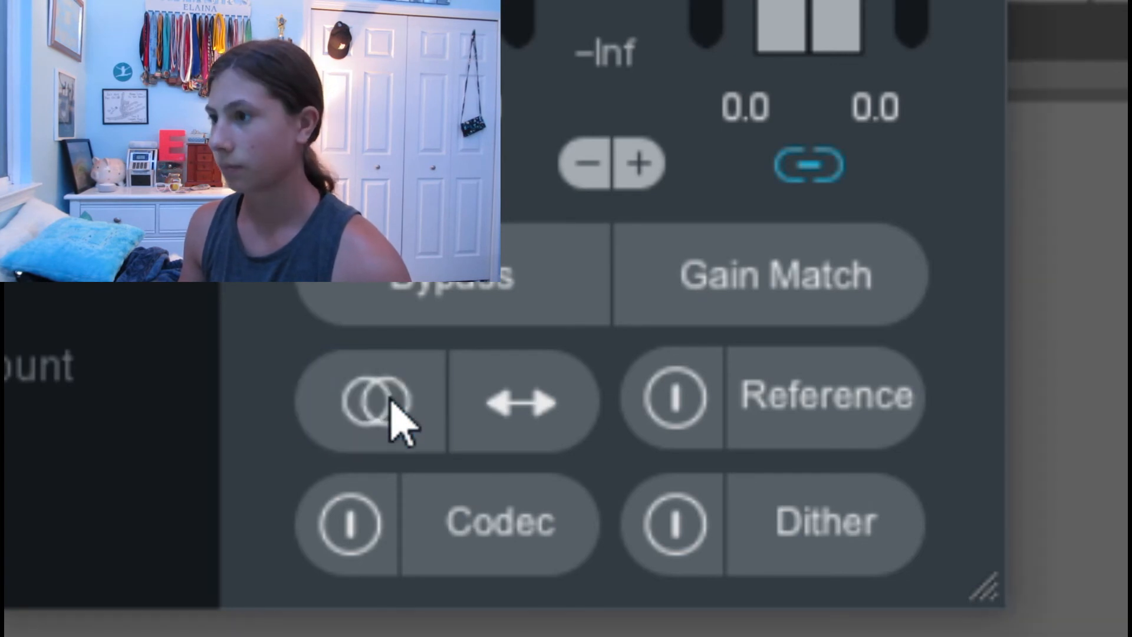
click(399, 414)
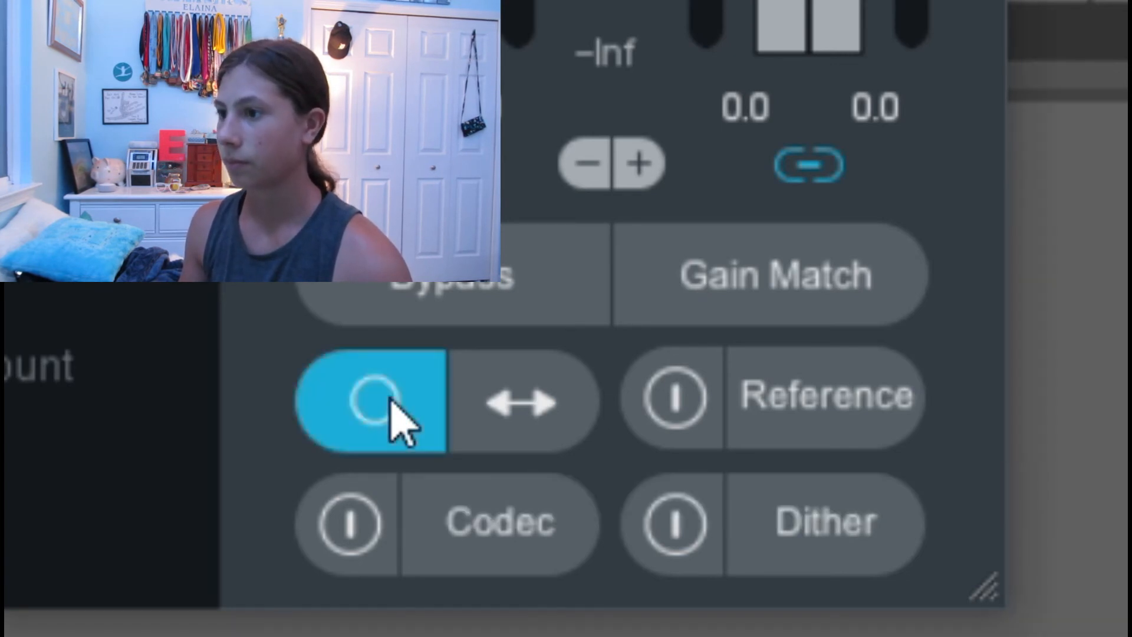
click(398, 414)
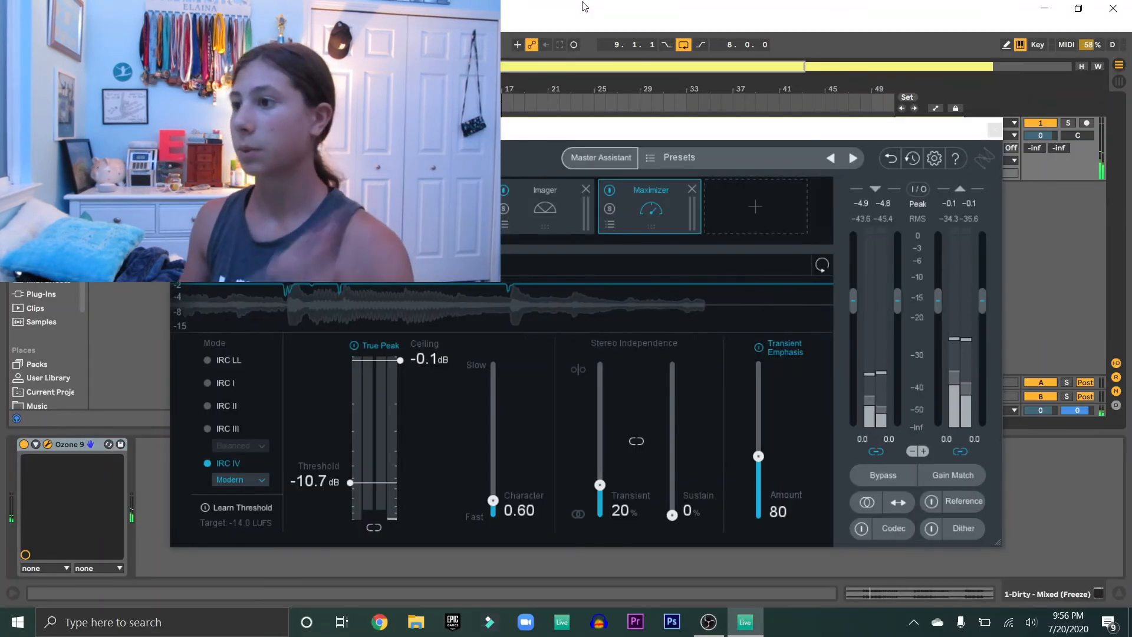
click(993, 129)
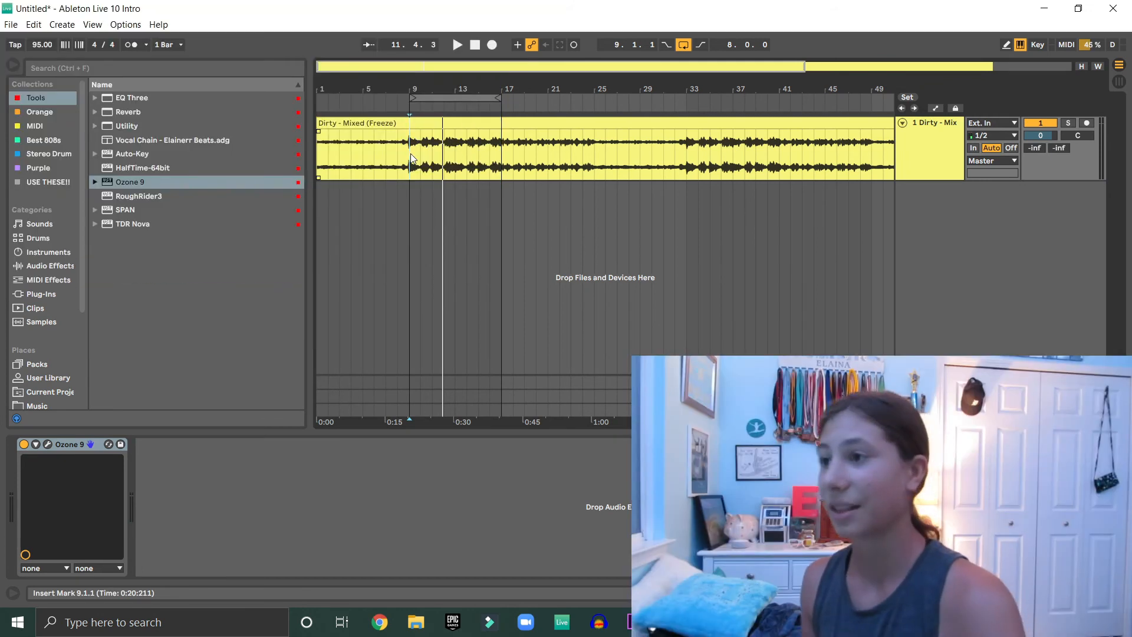
Add SPAN after Ozone 9 on the track, check the master's spectrum and levels during playback, and close its window.
drag(128, 214, 166, 267)
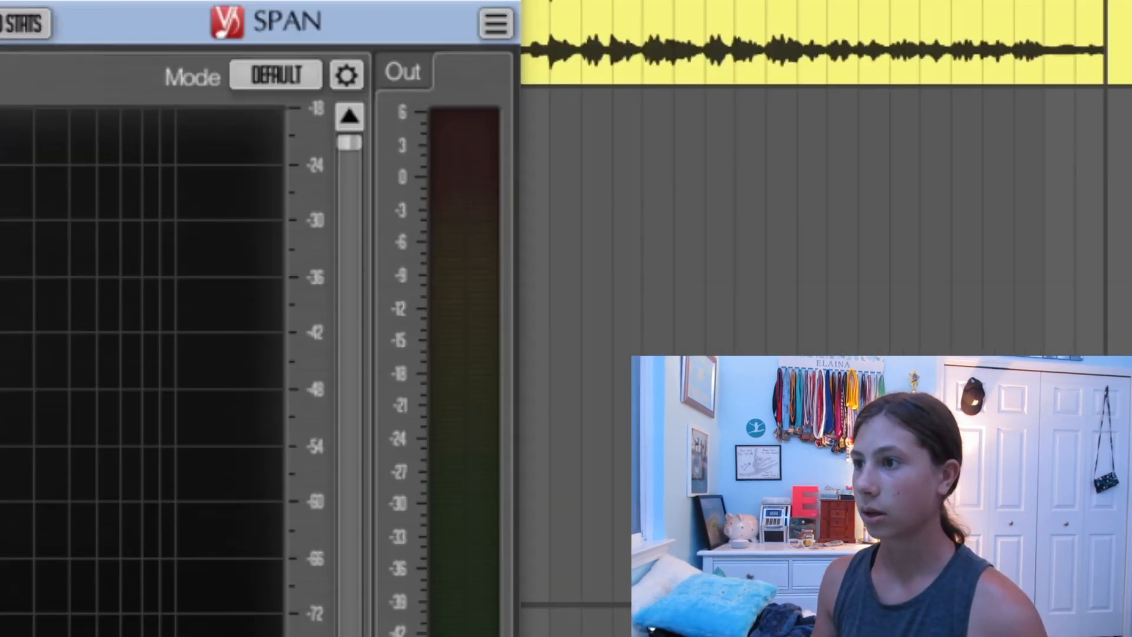
key(space)
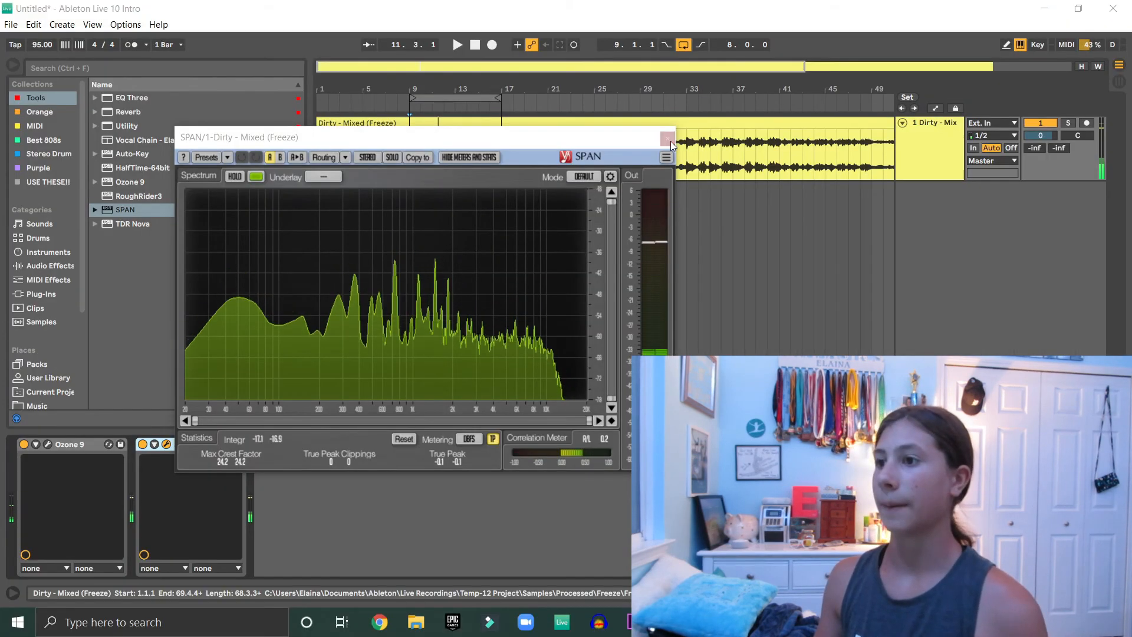
click(668, 140)
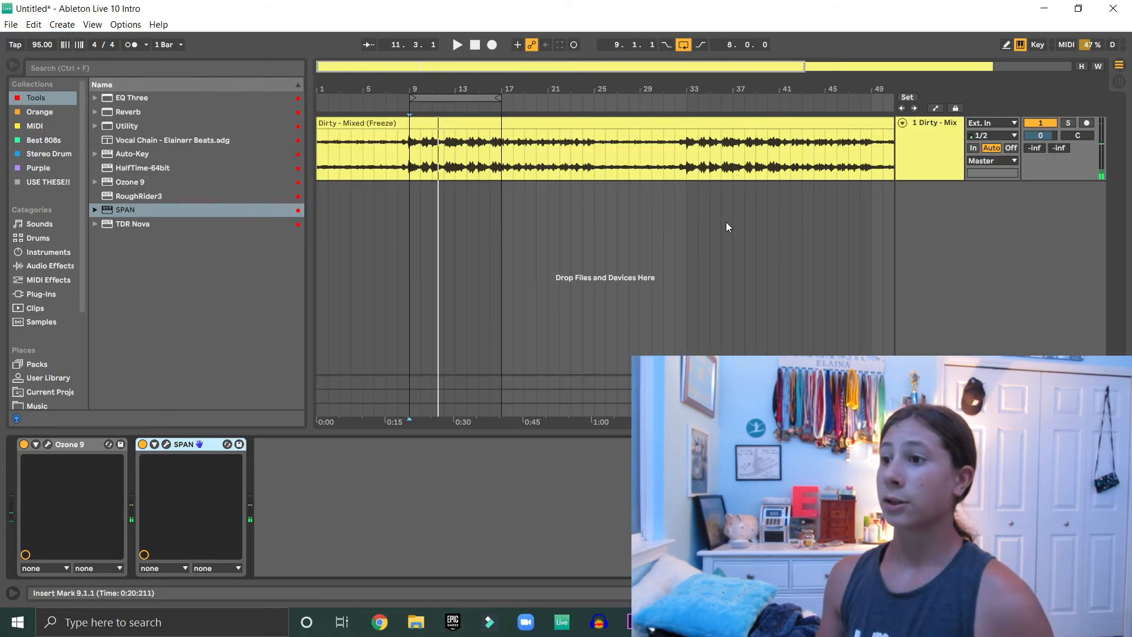